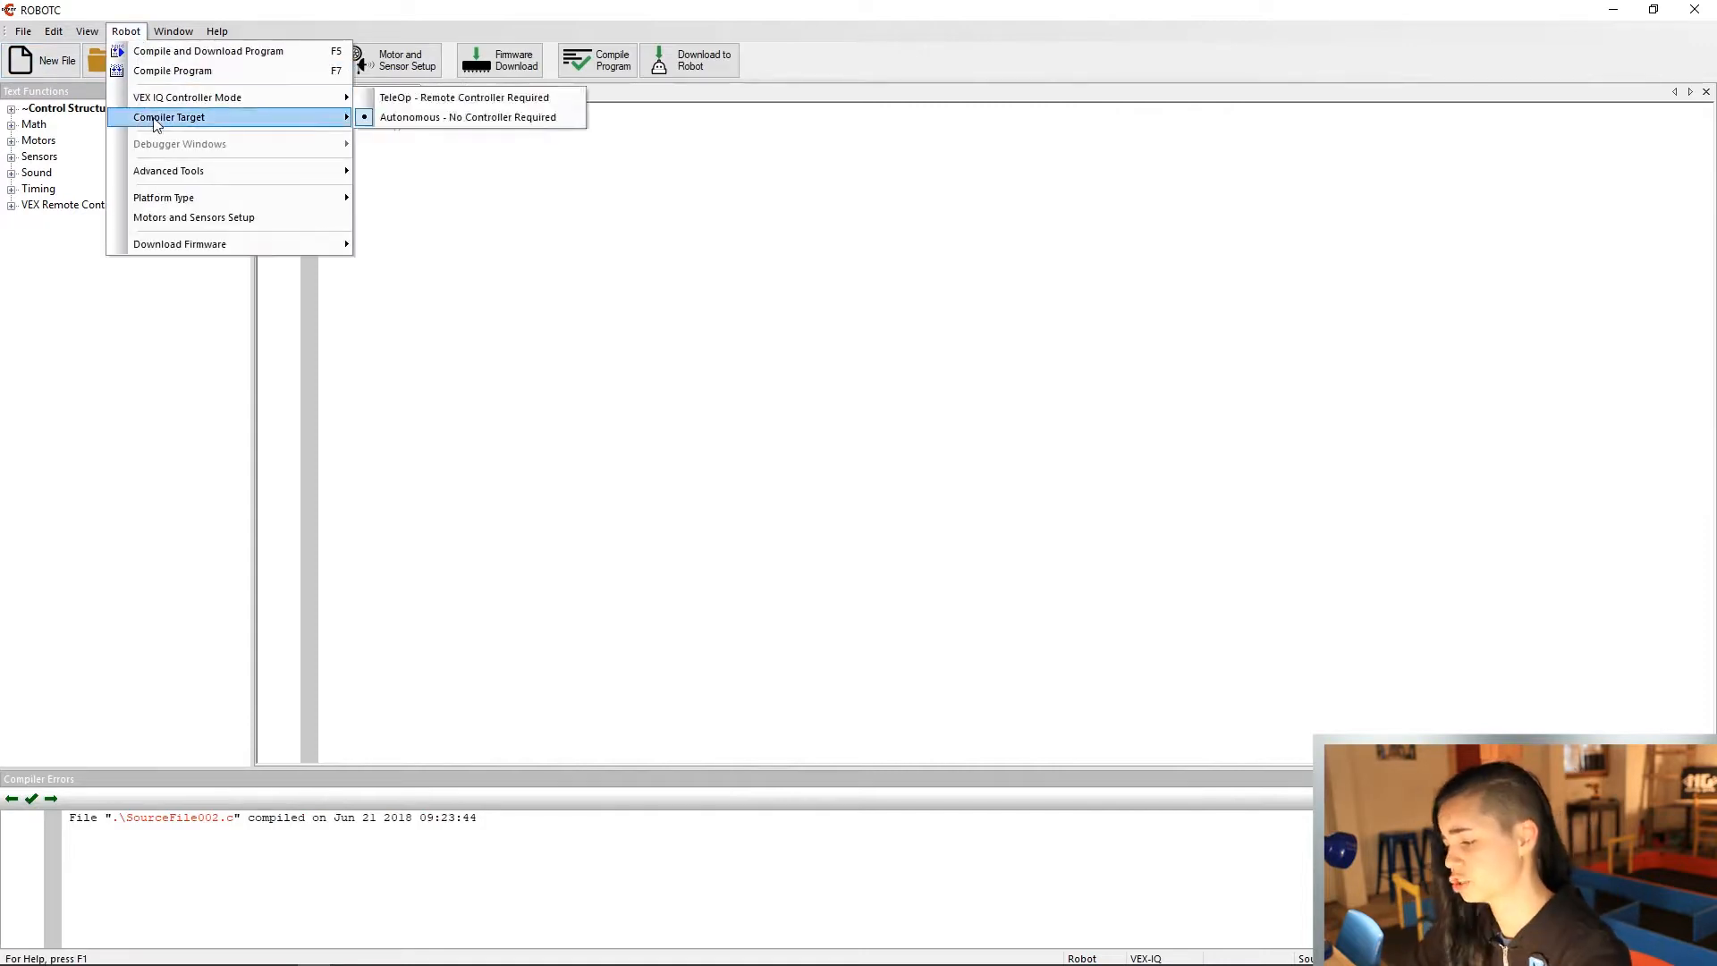
Set the platform to VEX Cortex and bring up the Cortex communication options.
left_click(553, 226)
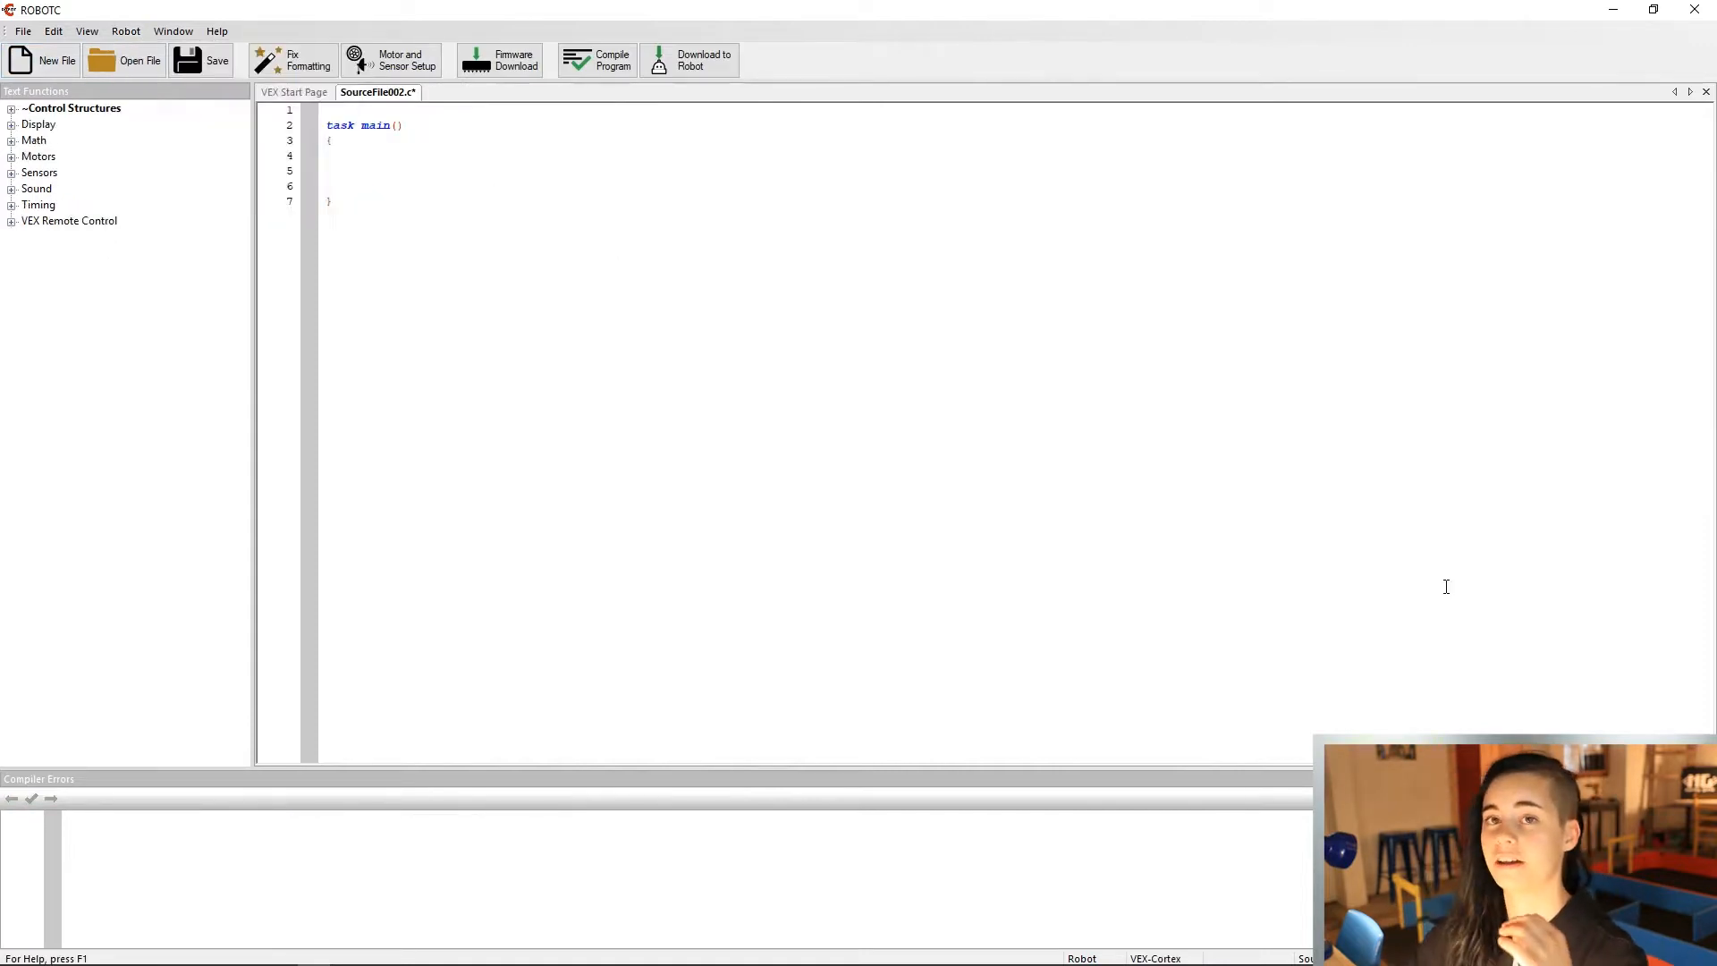
left_click(129, 31)
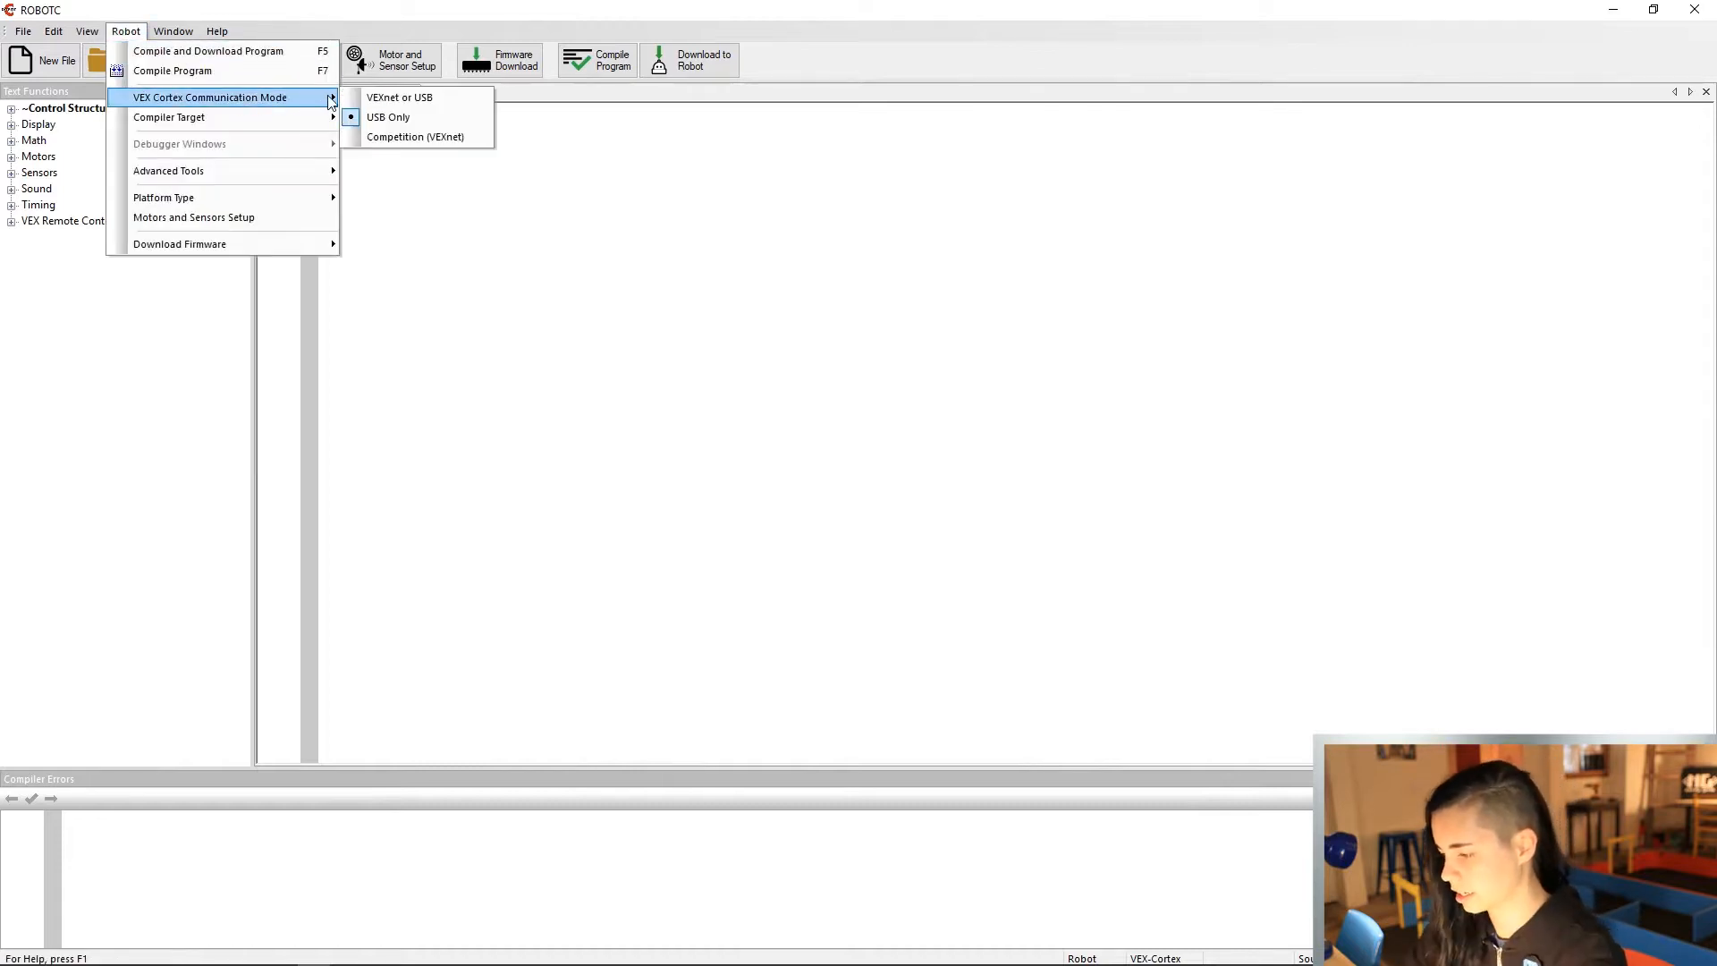
Choose VEXnet or USB communication and bring up the Motors setup for the ports.
left_click(362, 99)
left_click(396, 65)
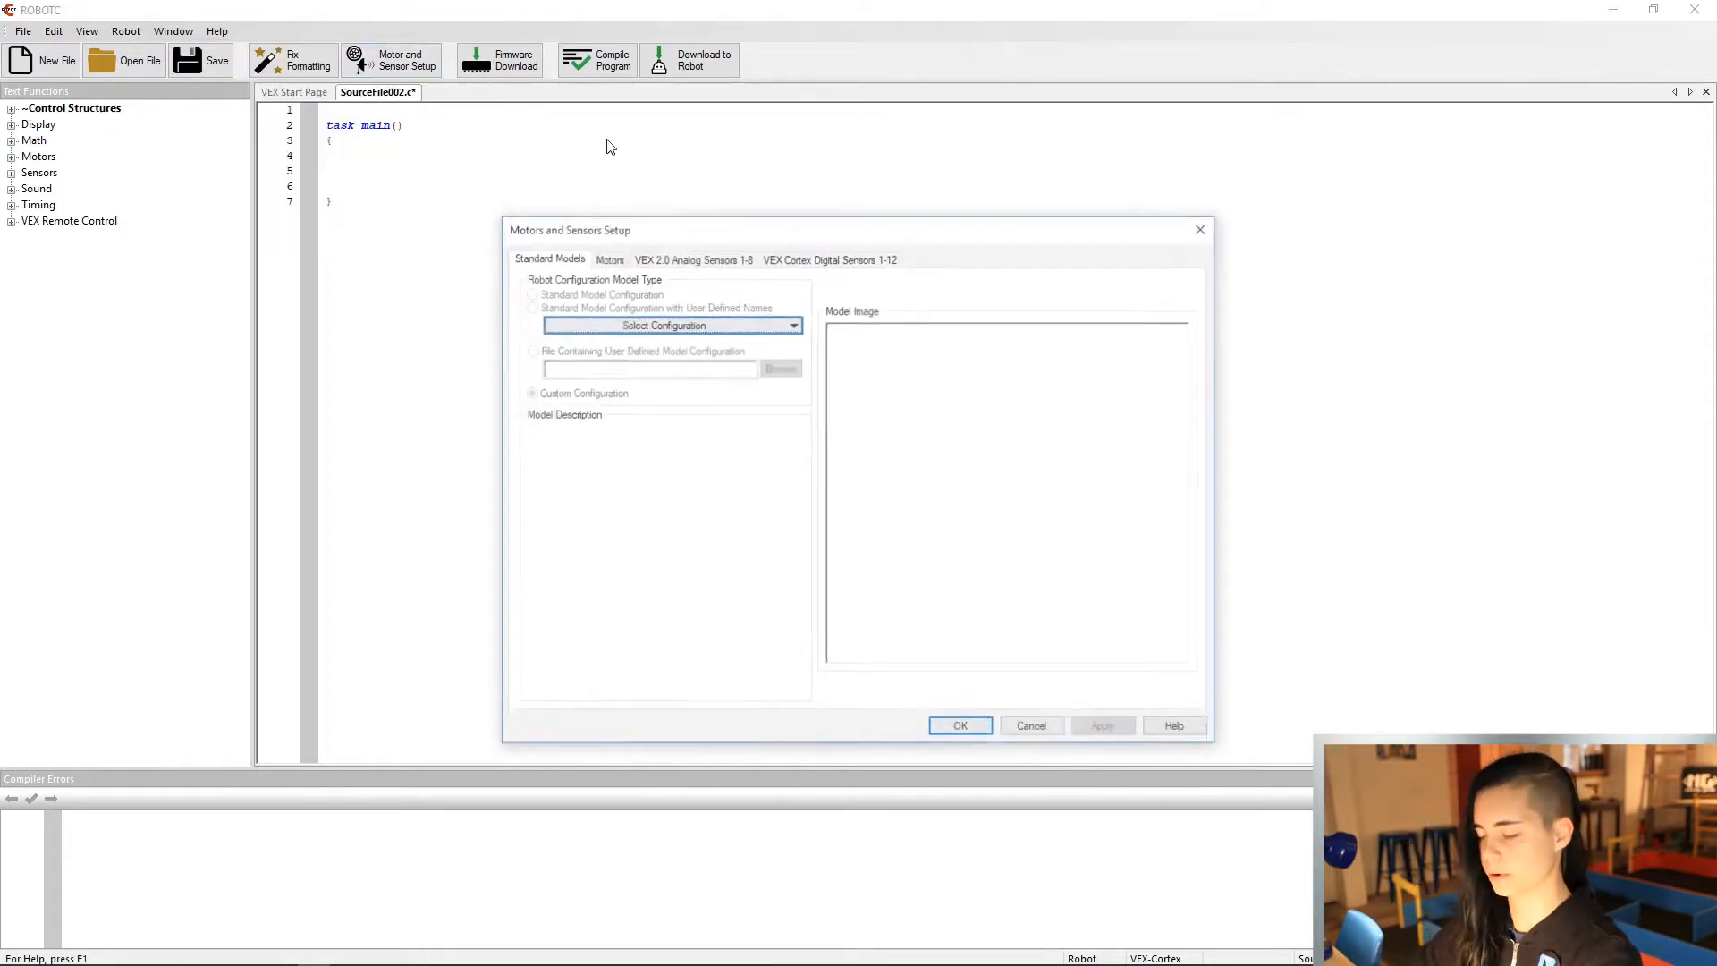
left_click(608, 259)
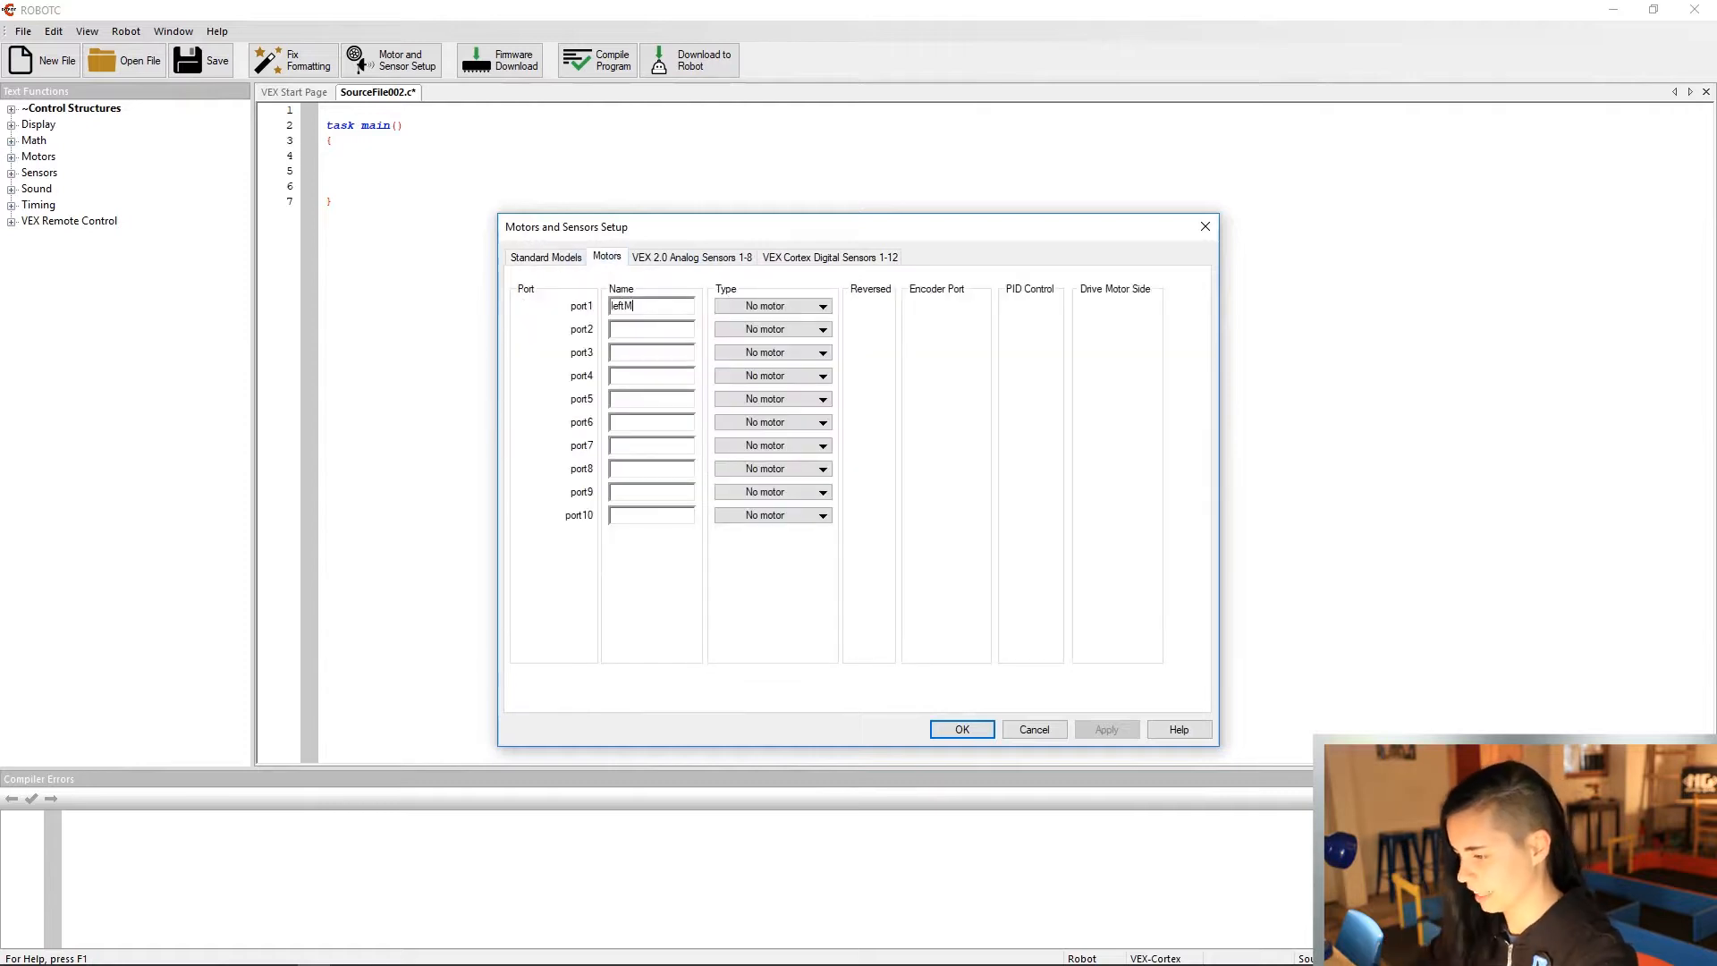
Make ports 1, 10, 6 and 7 VEX 393 Motors, with port1's left motor reversed.
left_click(772, 305)
left_click(769, 357)
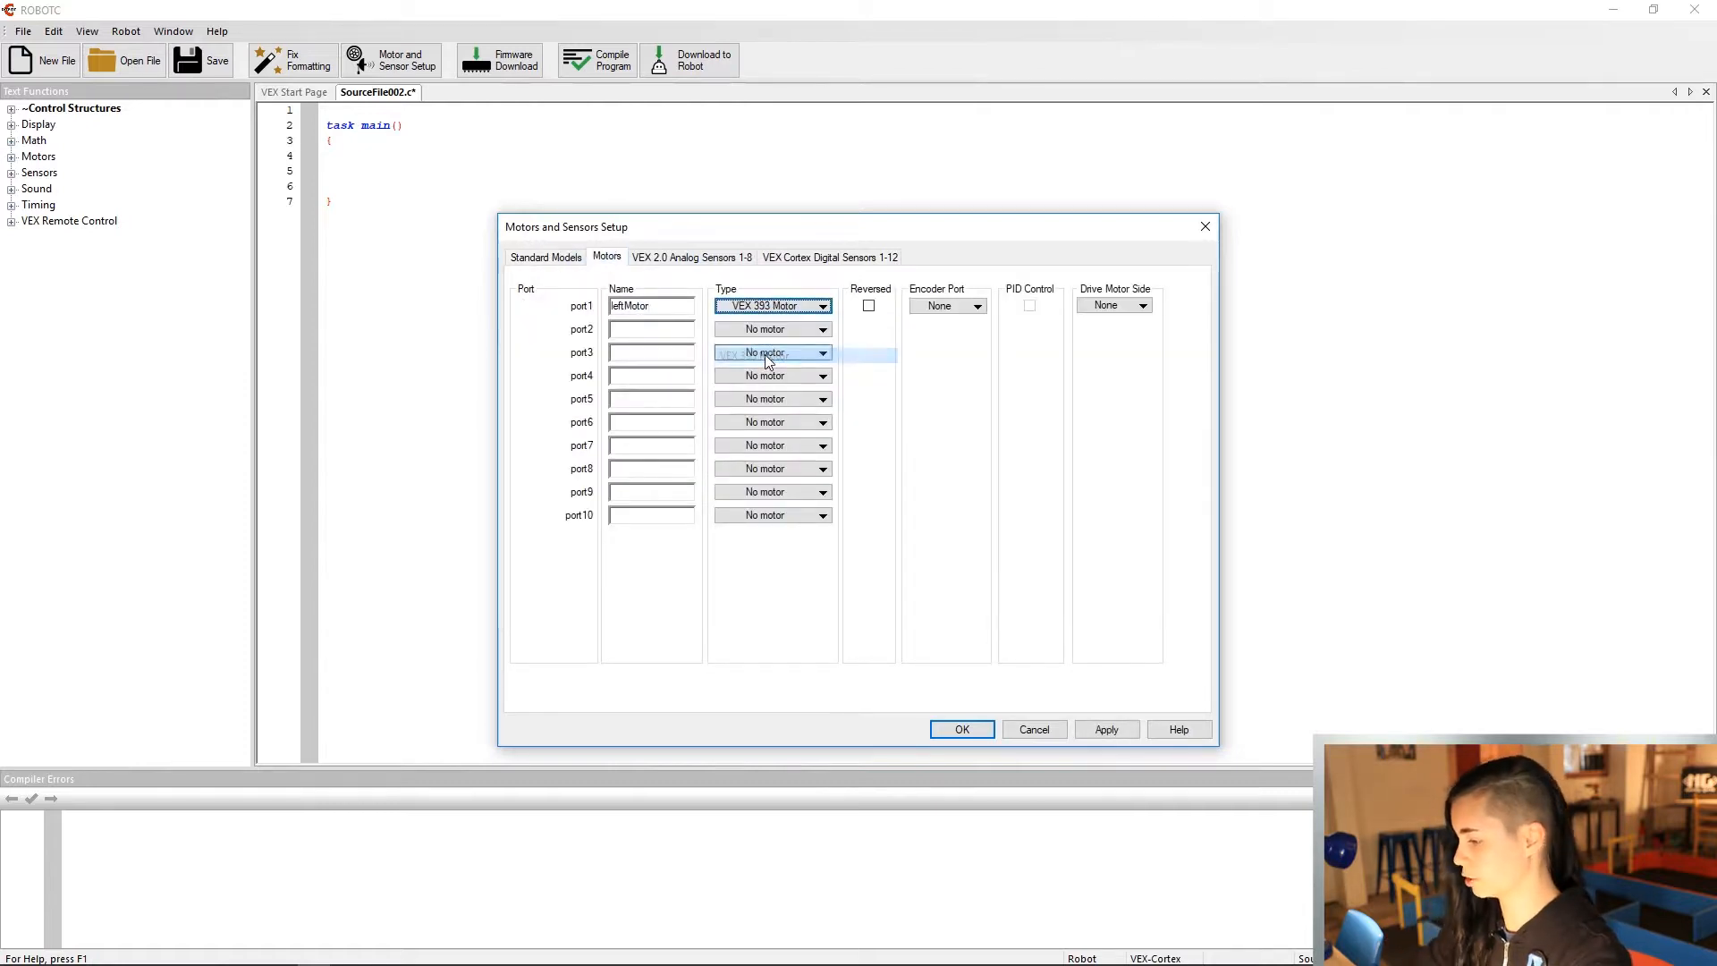
left_click(650, 515)
type("rightMotor")
left_click(771, 515)
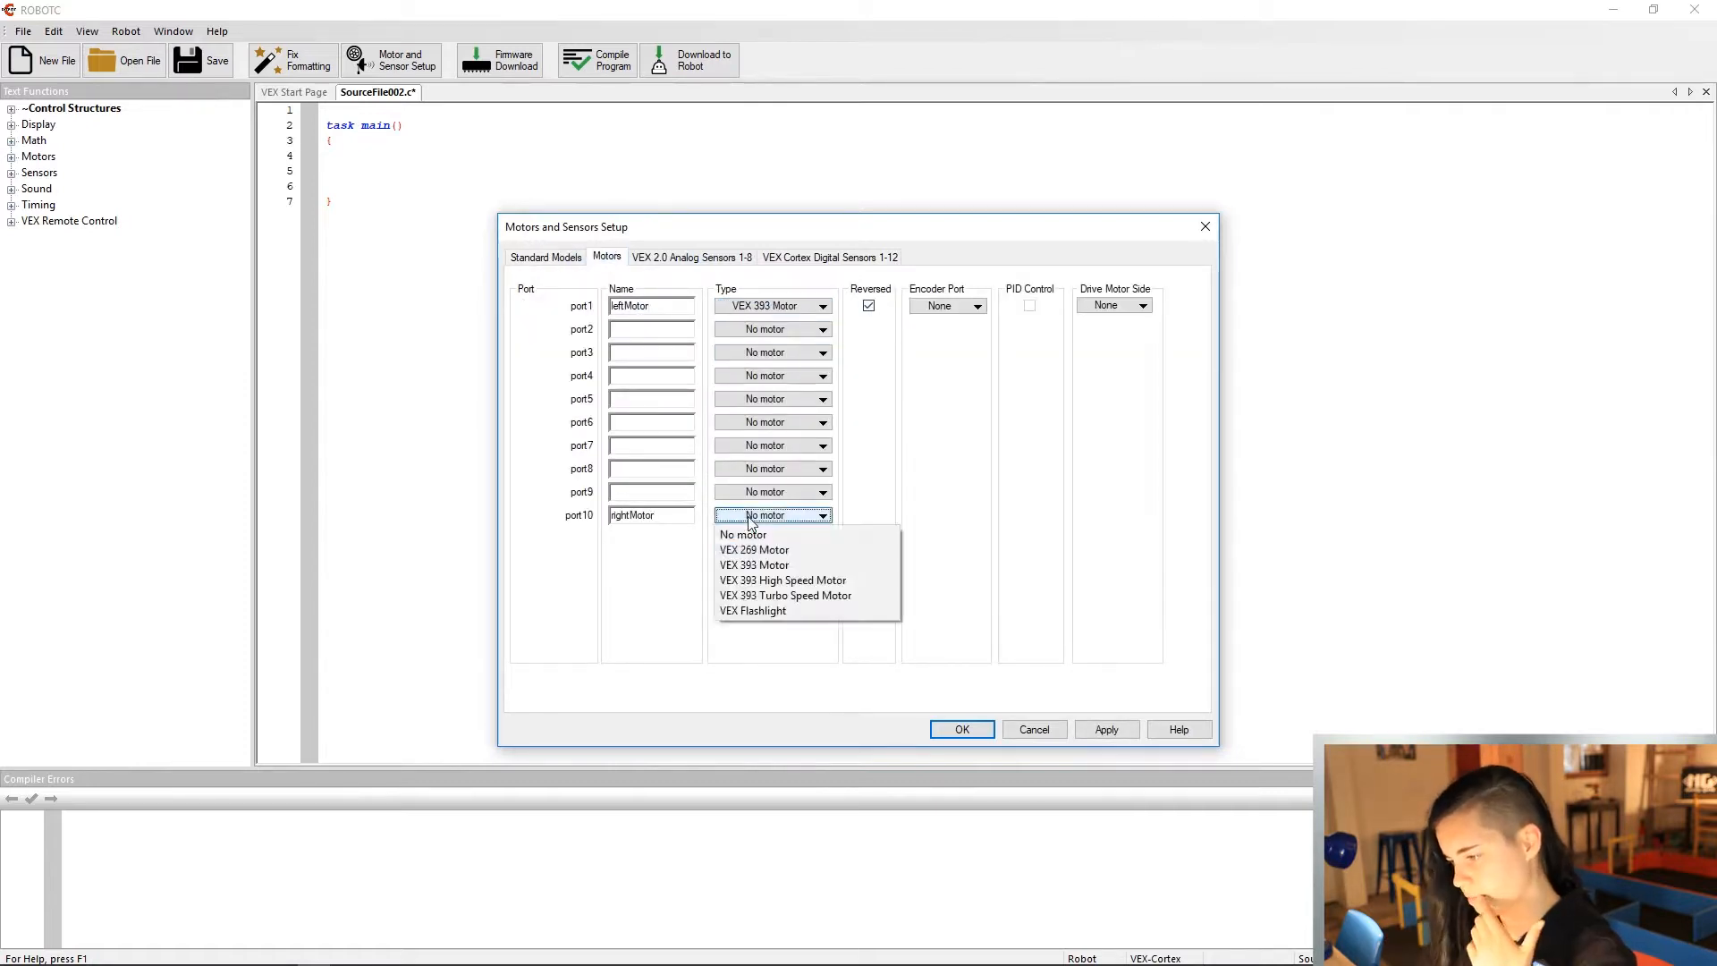
left_click(767, 564)
type("clawMotor")
left_click(772, 422)
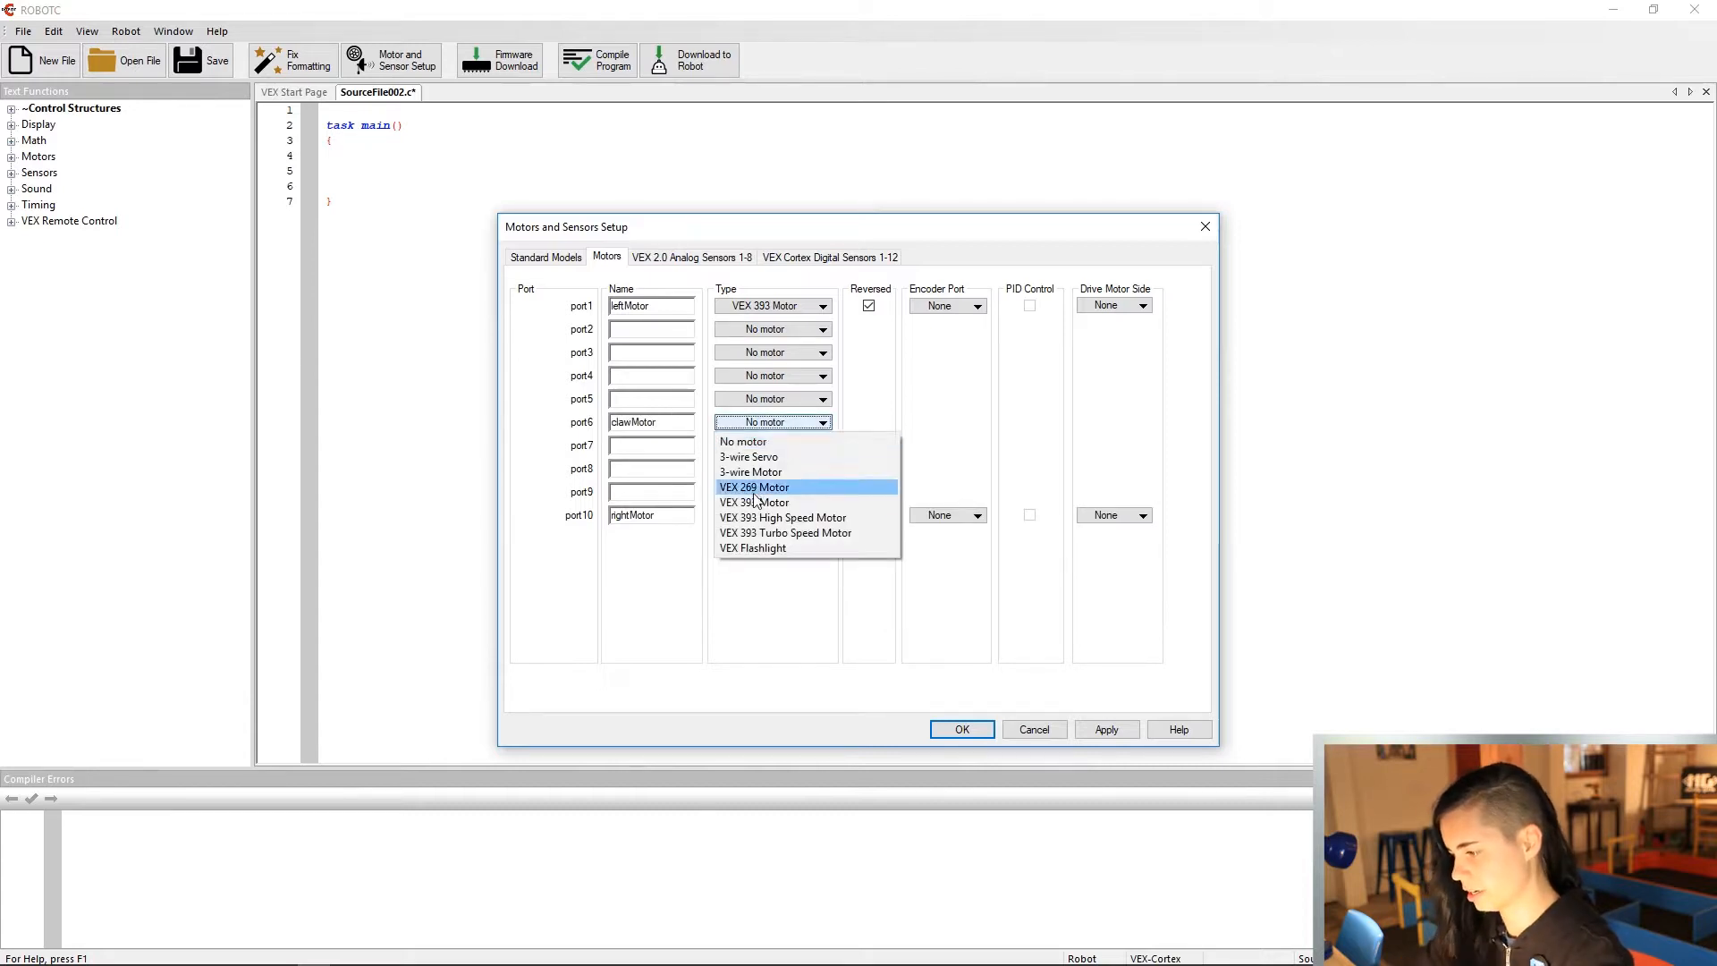
left_click(767, 472)
left_click(651, 444)
type("armMotor")
left_click(772, 445)
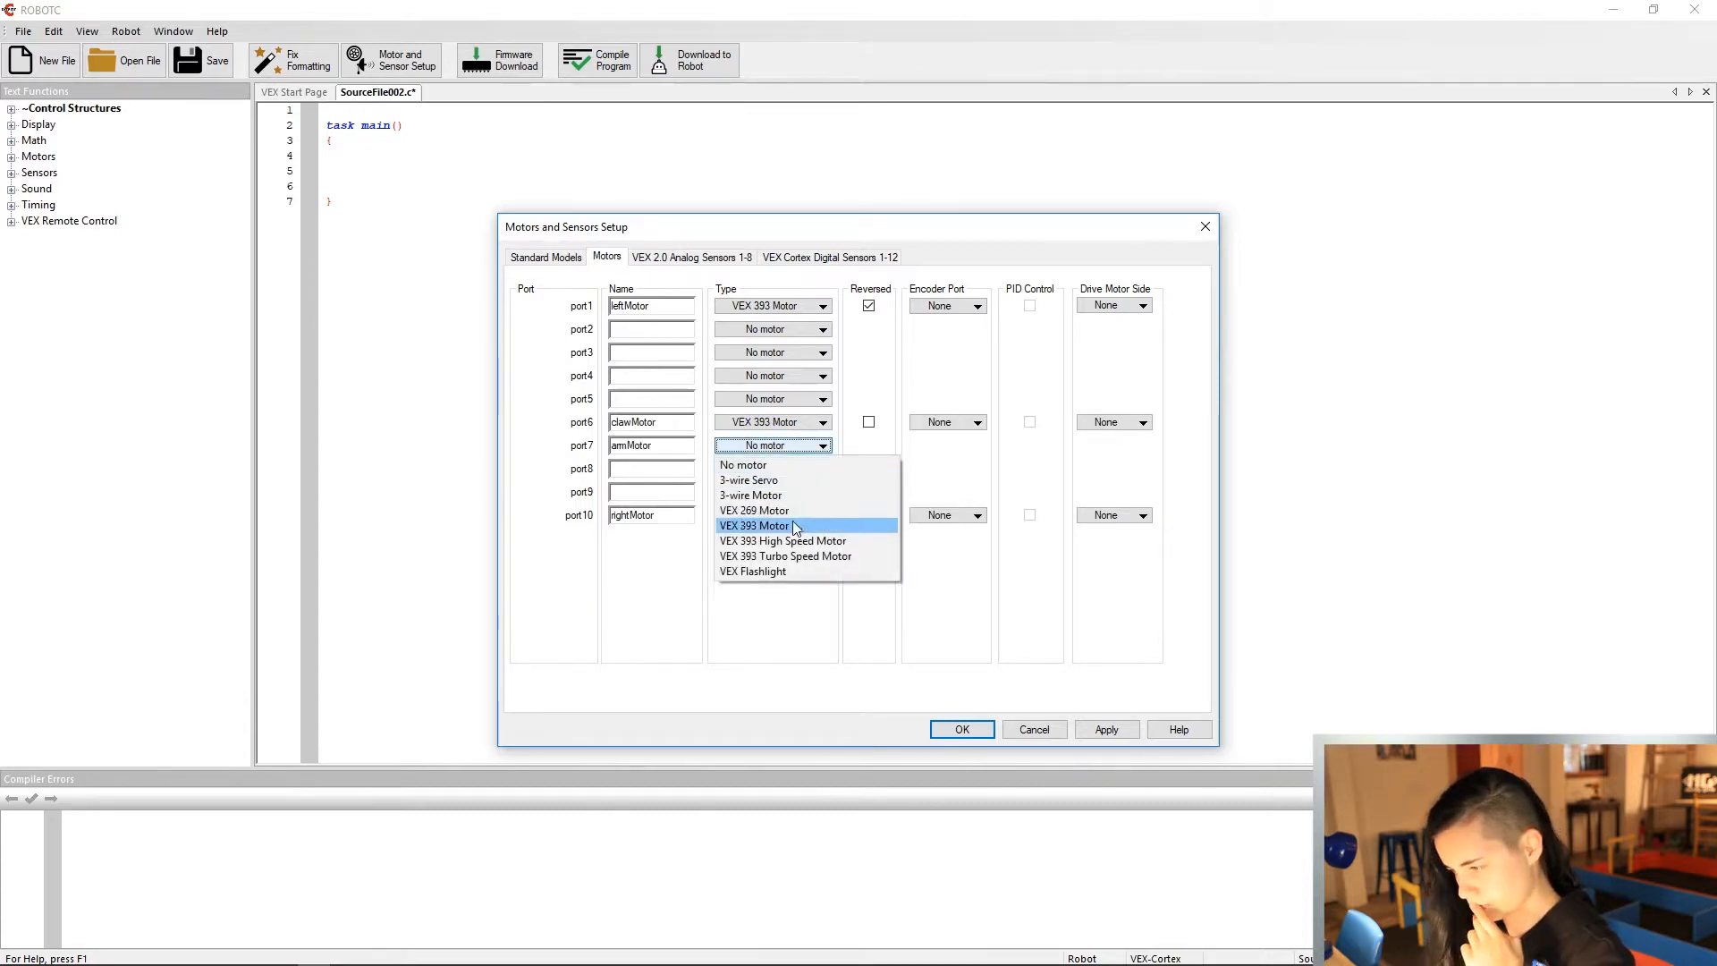
left_click(769, 494)
Apply the motor configuration and generate the pragma config lines.
left_click(1107, 729)
left_click(962, 728)
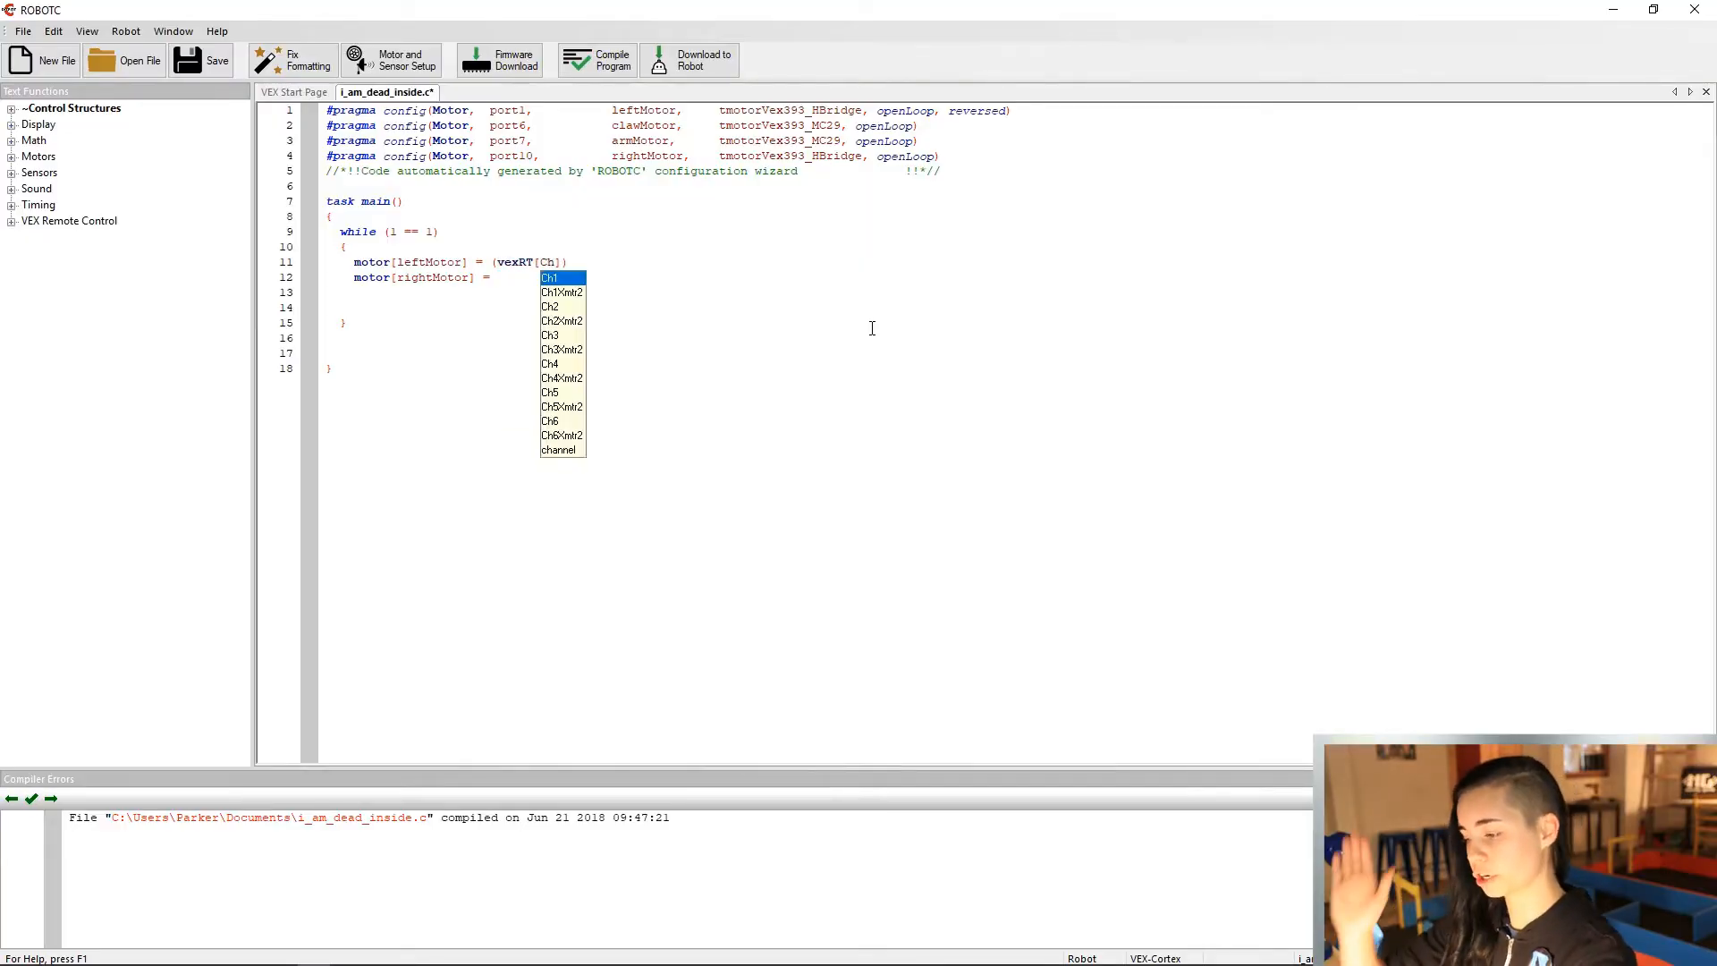
type("2] + vexRT[")
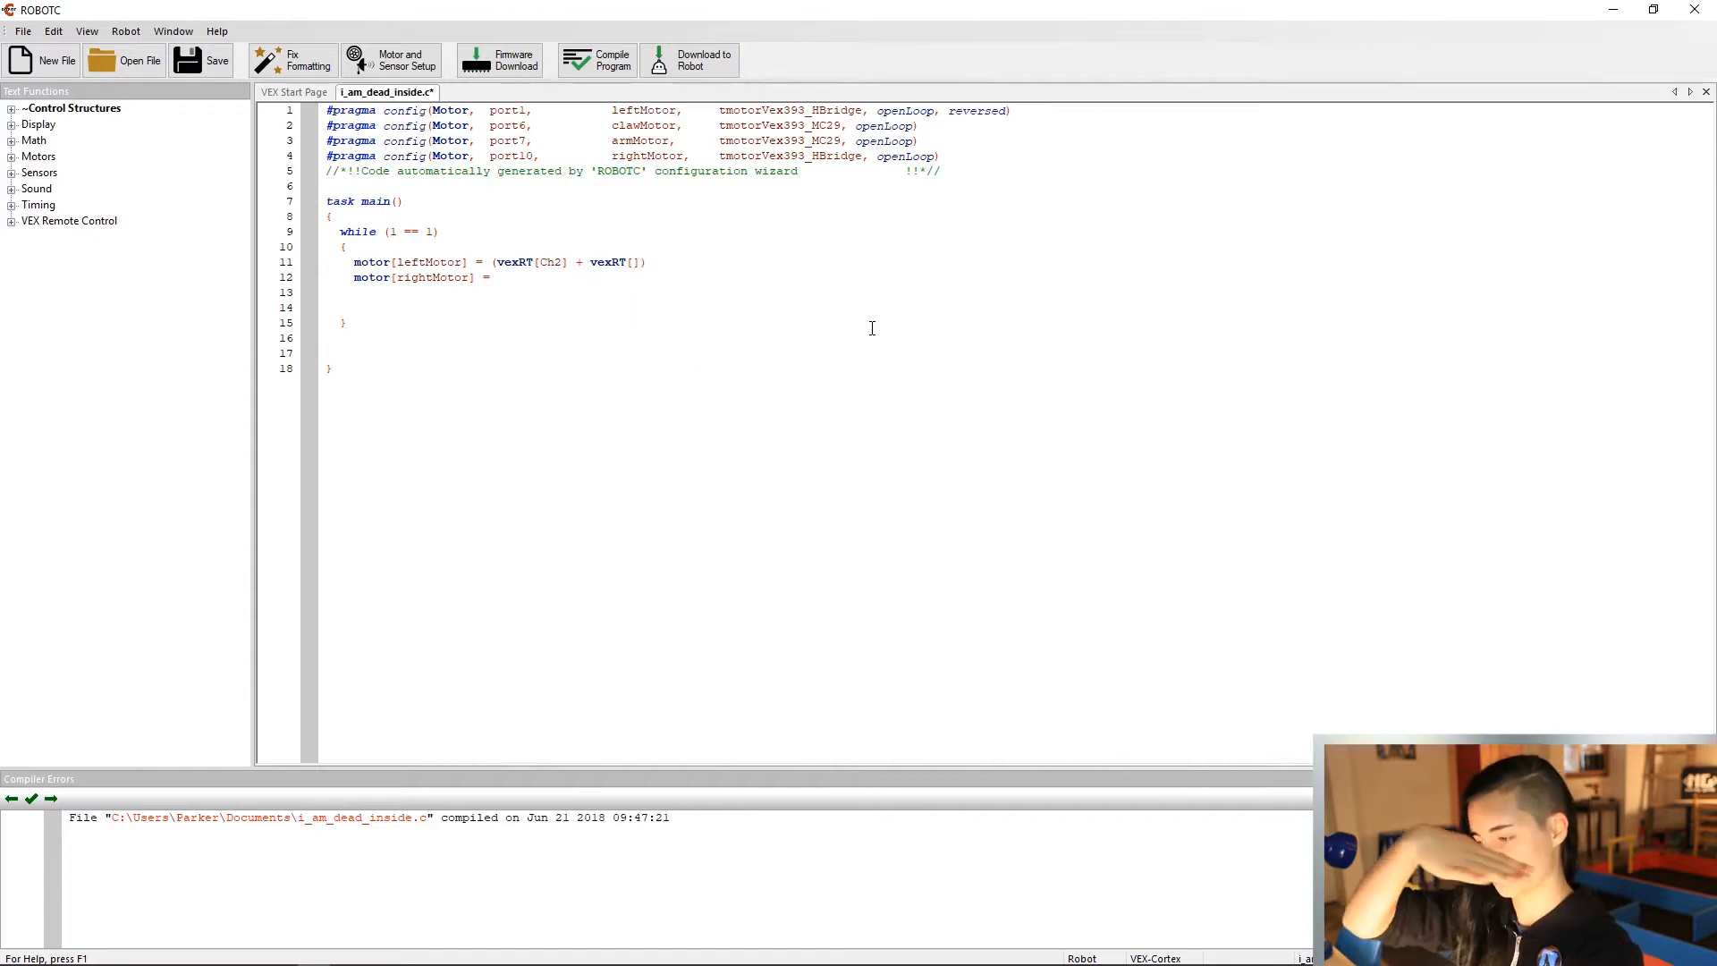
type("Ch1])")
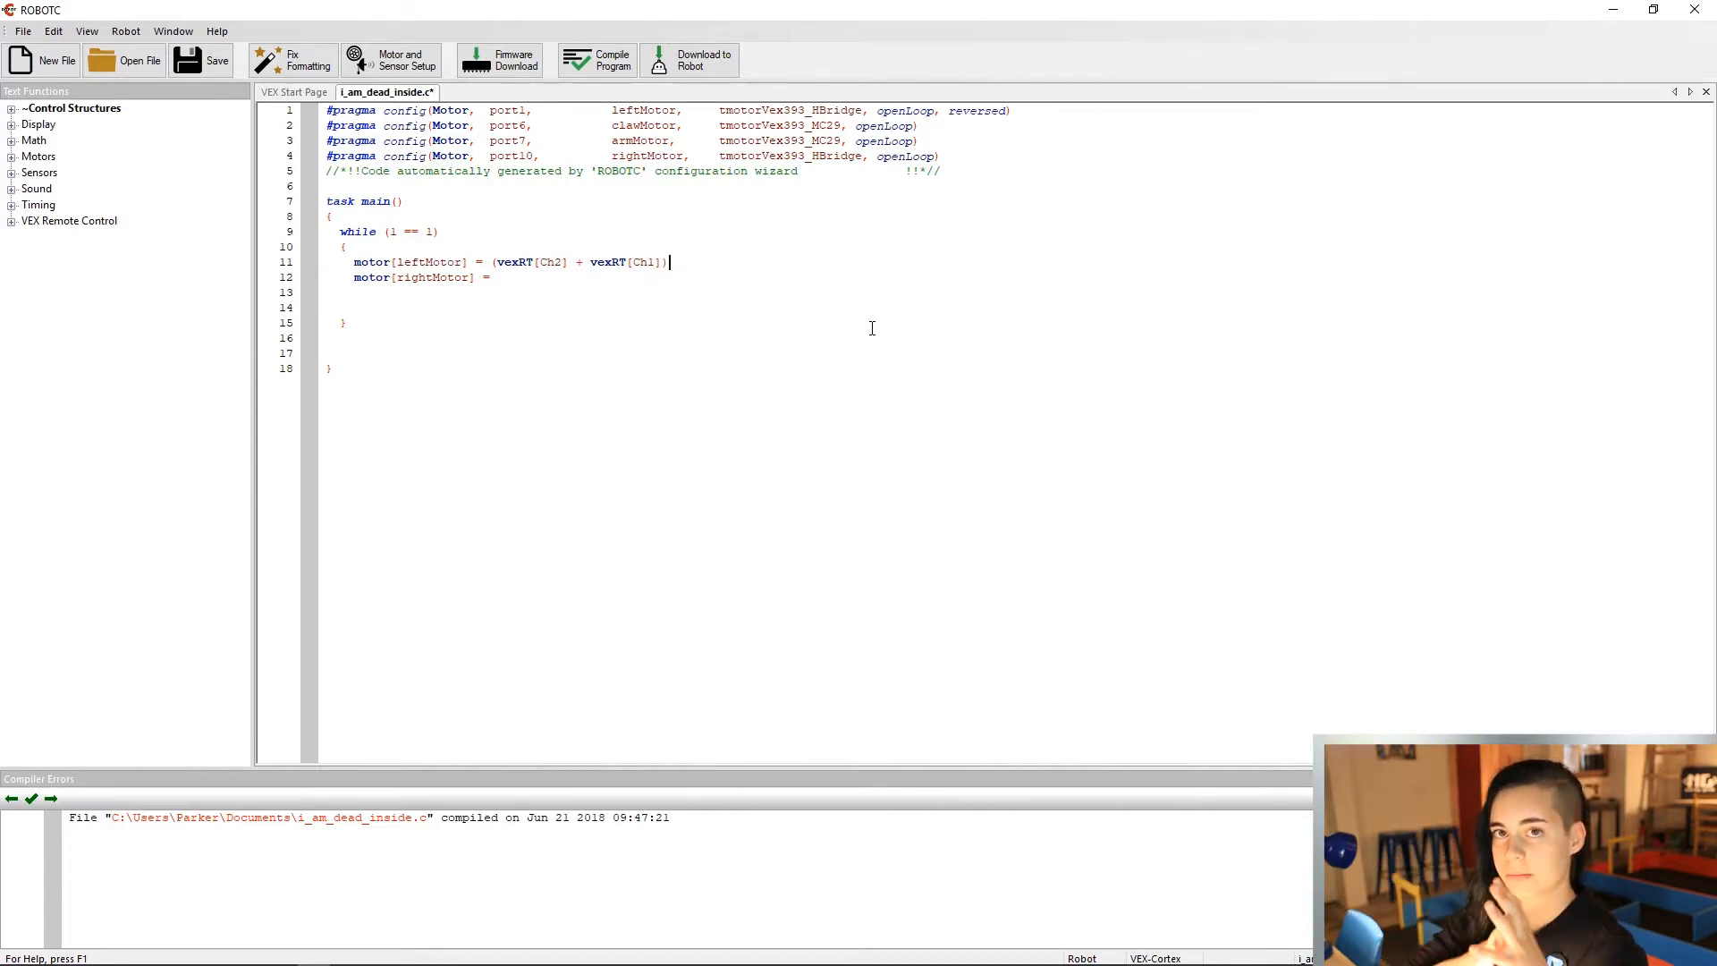
type("/2;")
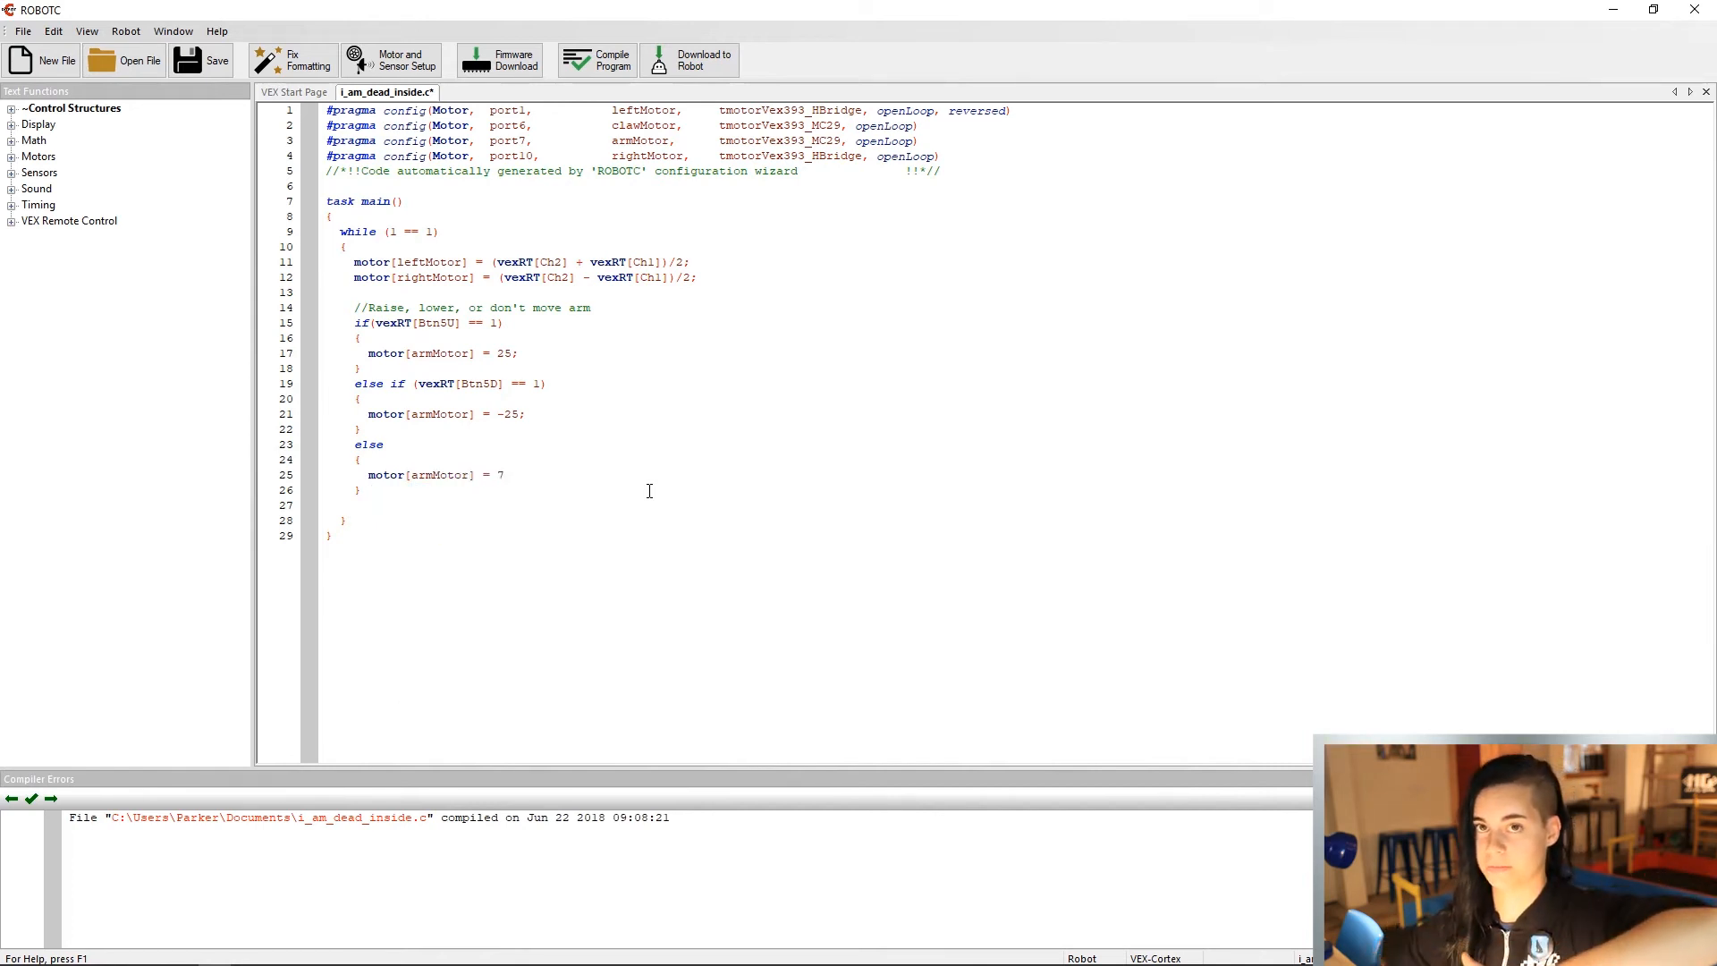
Select the Btn5U/Btn5D arm-control block so it can be copied.
key("shift+Up")
key("shift+Up")
key("shift+Up")
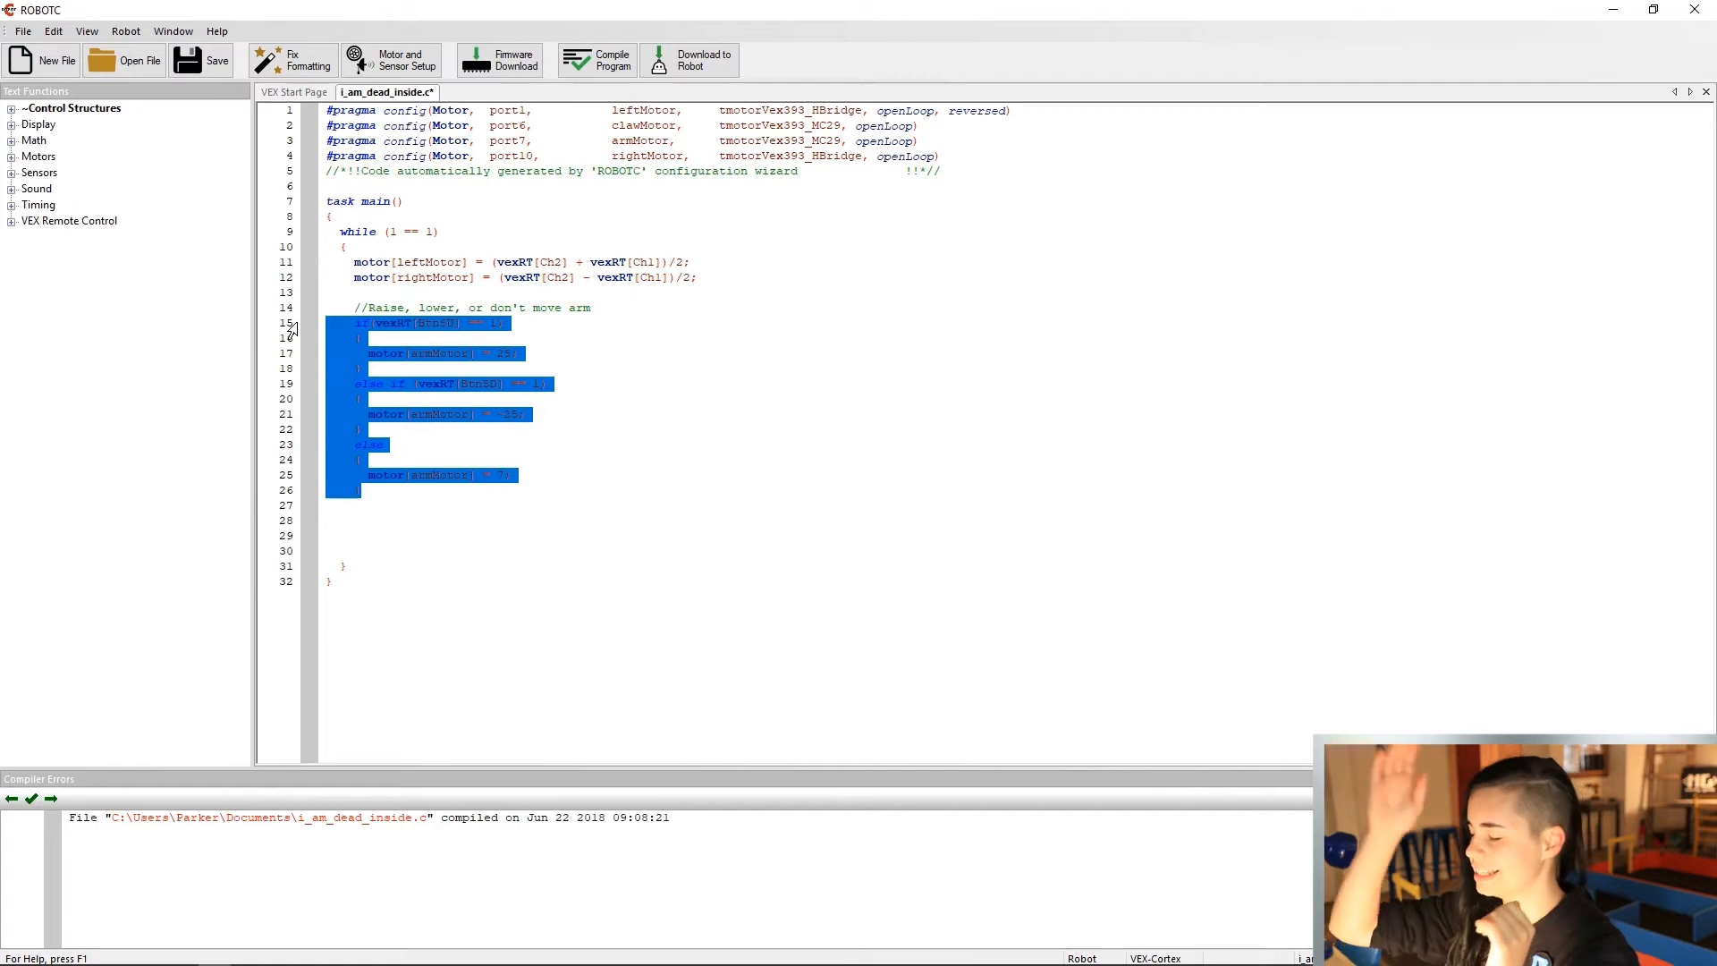
Paste a copy of the arm block below it as the starting claw block.
left_click(382, 538)
type("if(vexRT[Btn5U] == 1)     {       motor[armMotor] = 25;     }     else if (vexRT[Btn5D] == 1)     {       motor[armMotor] = -25;     }     else     {       motor[armMotor] = 7;     }")
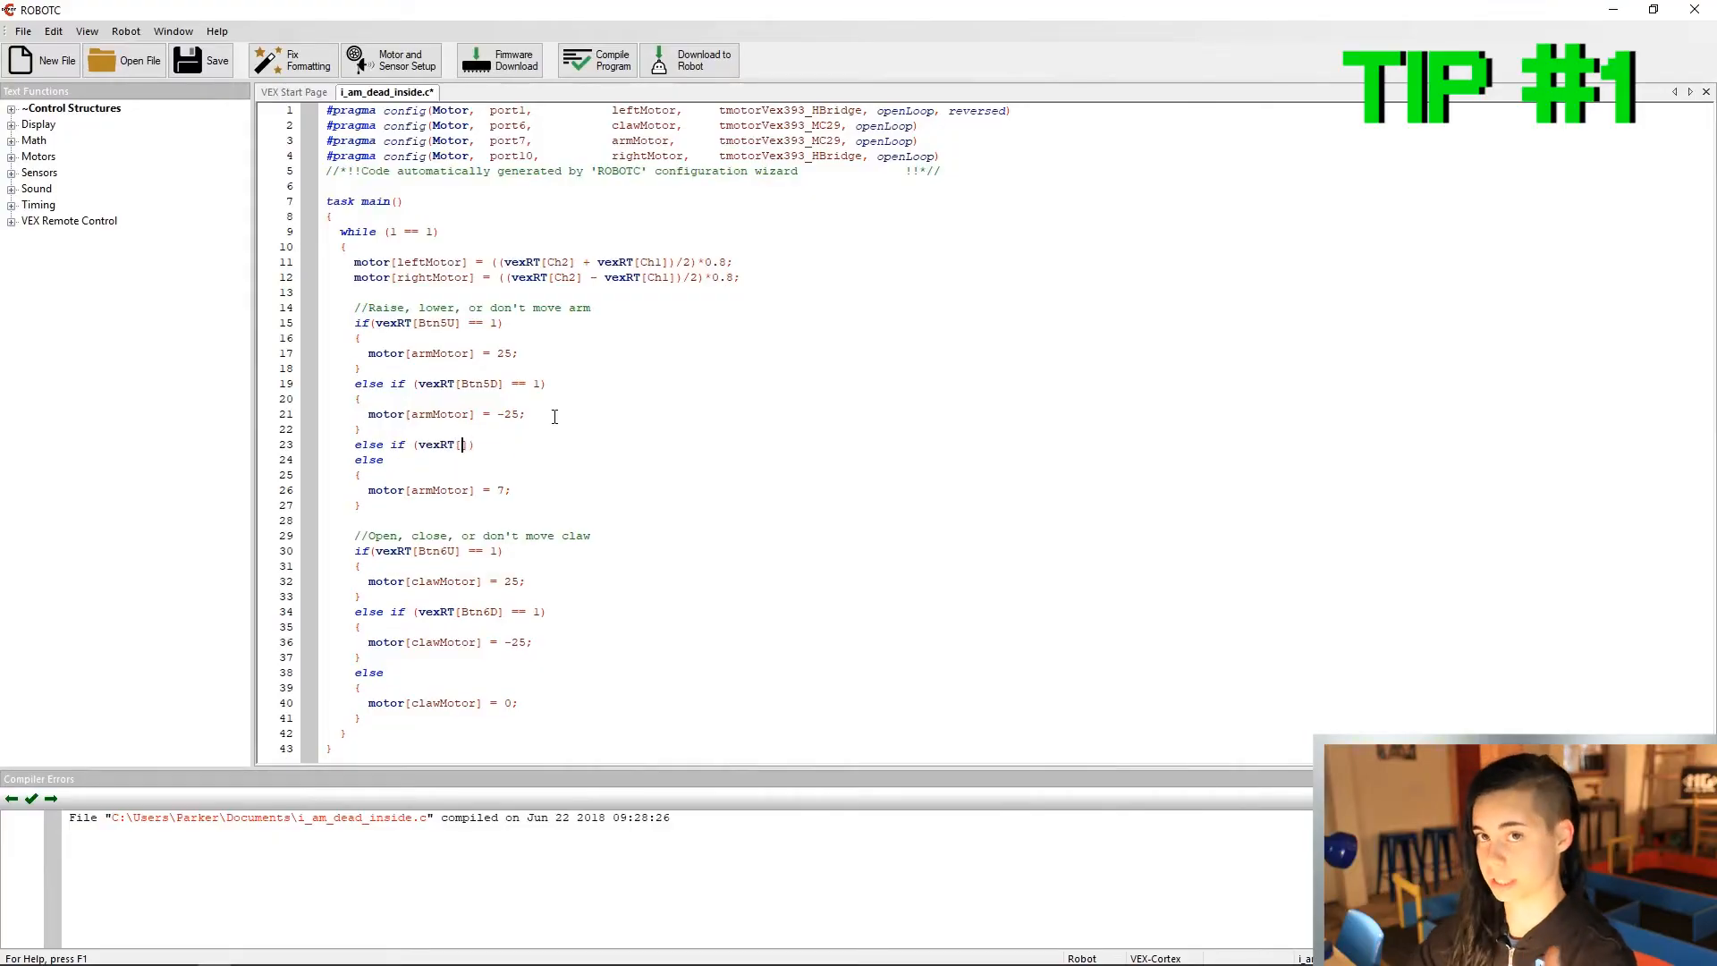
type("1)")
Finish the new arm else-if condition on Btn5U and start its empty body.
key("Return")
type("{")
key("Return")
key("Return")
type("}")
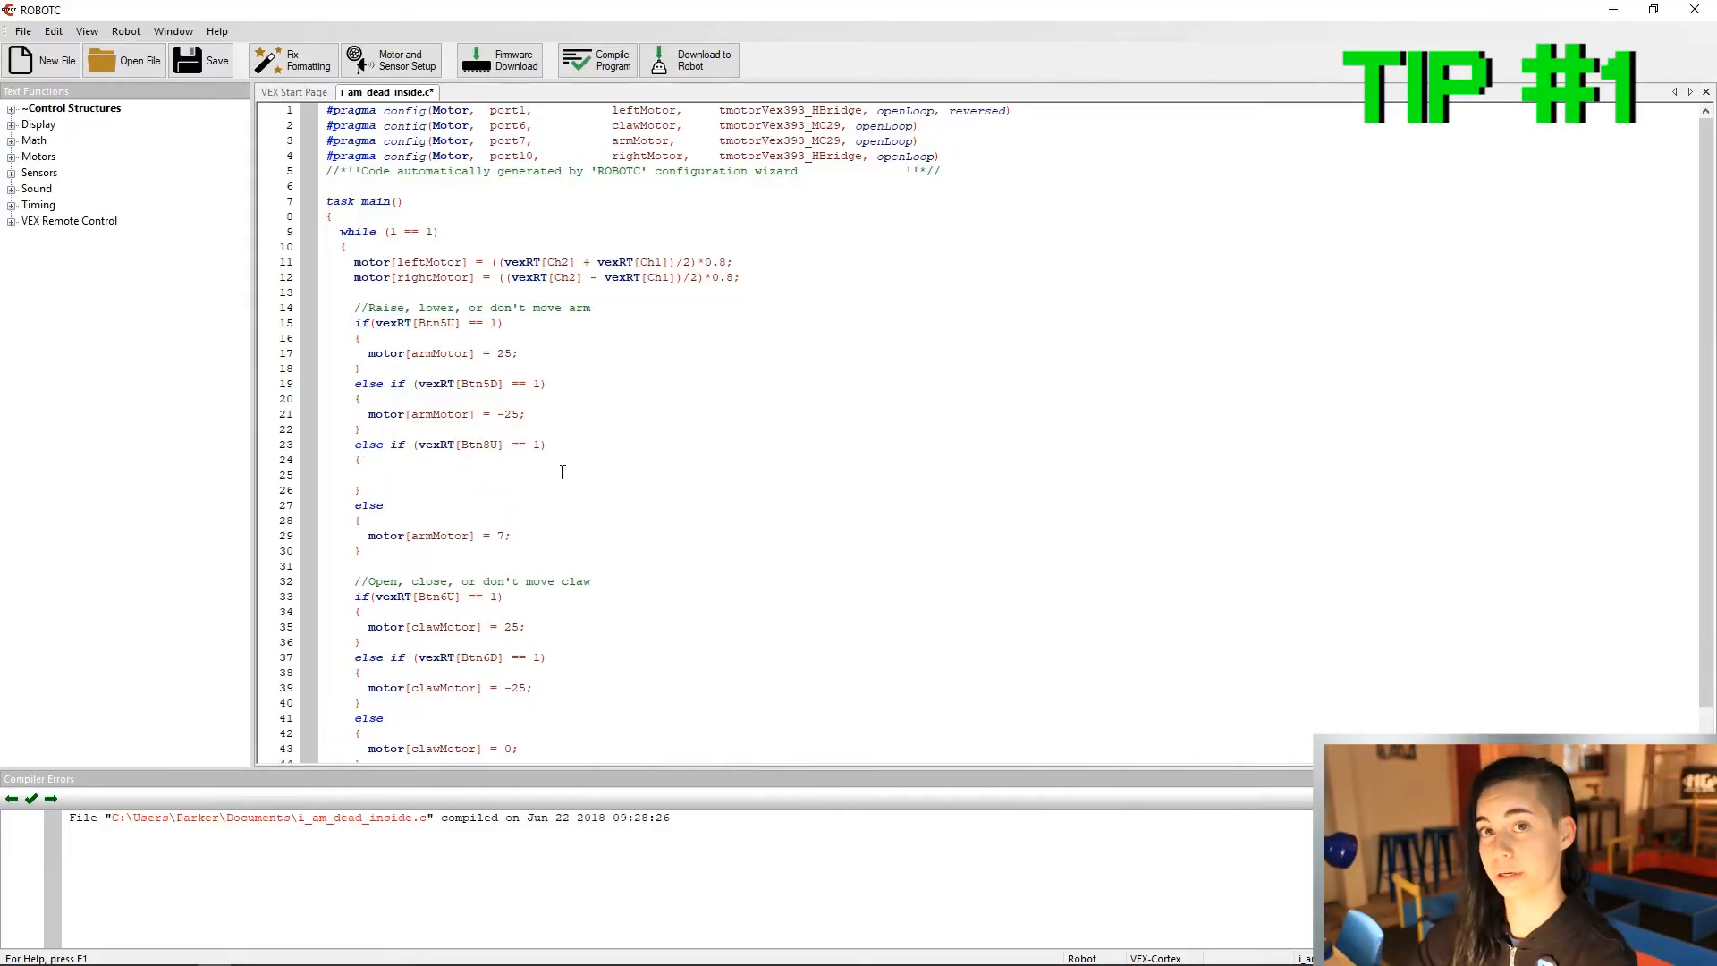